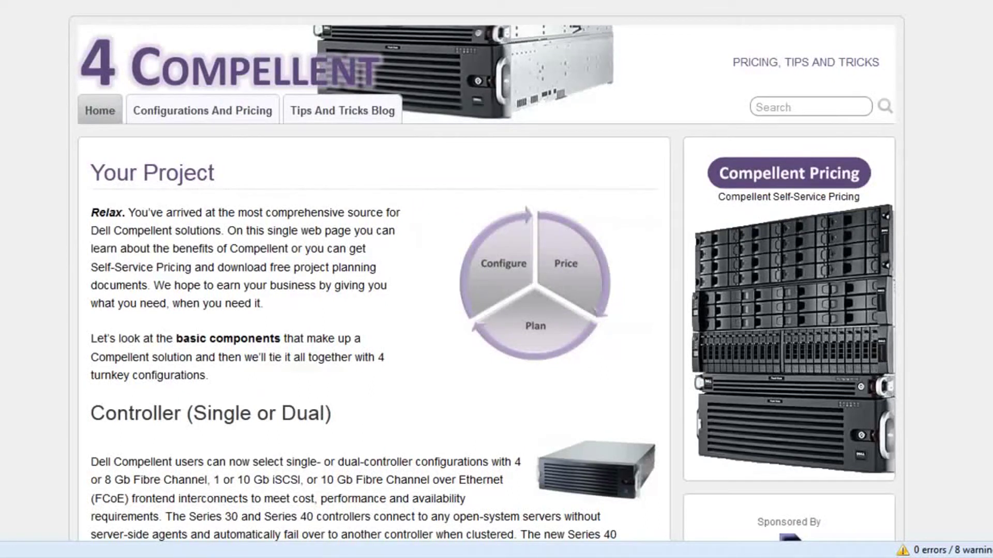
Skim the 4Compellent blog home page and follow the sidebar's Compellent Pricing link
{"action": "scroll", "coordinate": [486, 279], "scroll_direction": "down", "scroll_amount": 10}
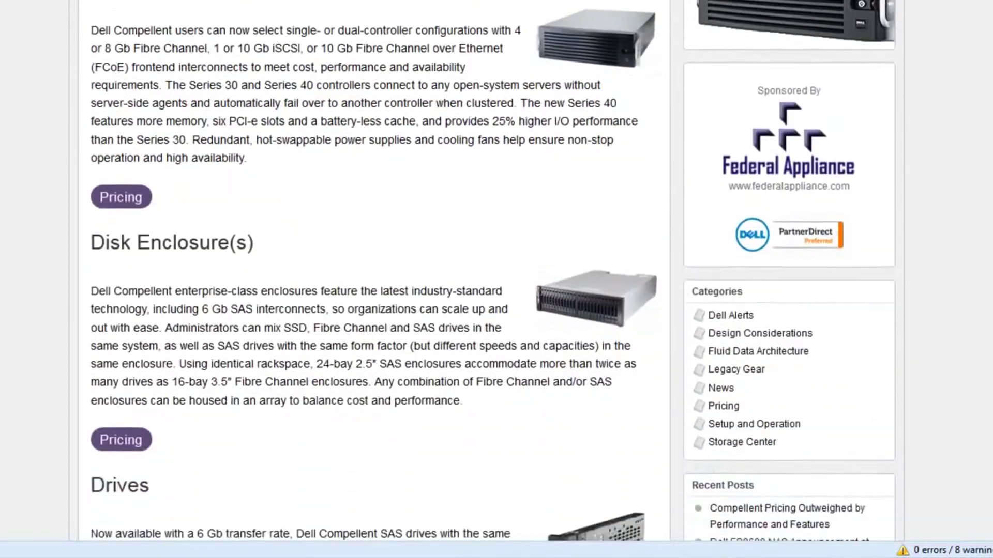
{"action": "scroll", "coordinate": [972, 66], "scroll_direction": "up", "scroll_amount": 10}
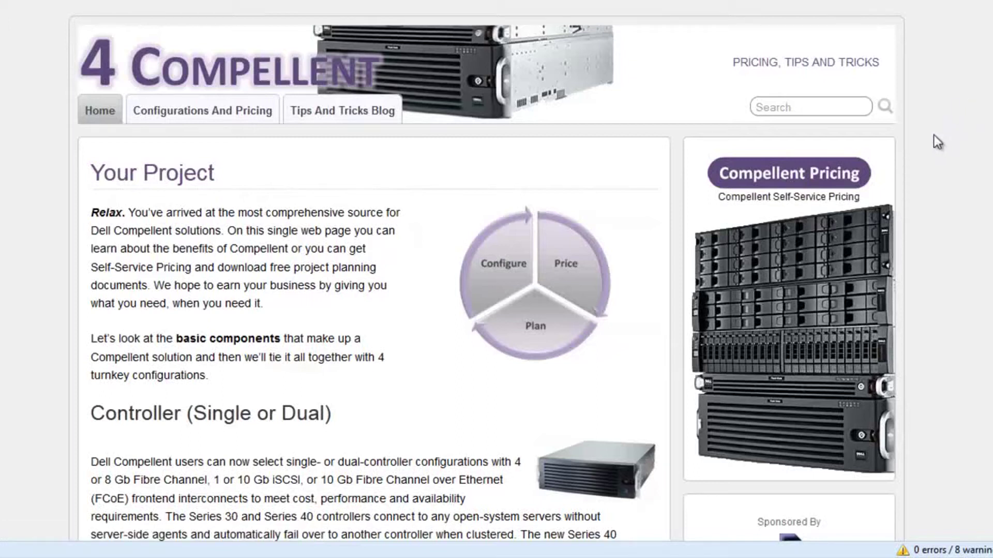
{"action": "left_click", "coordinate": [823, 178]}
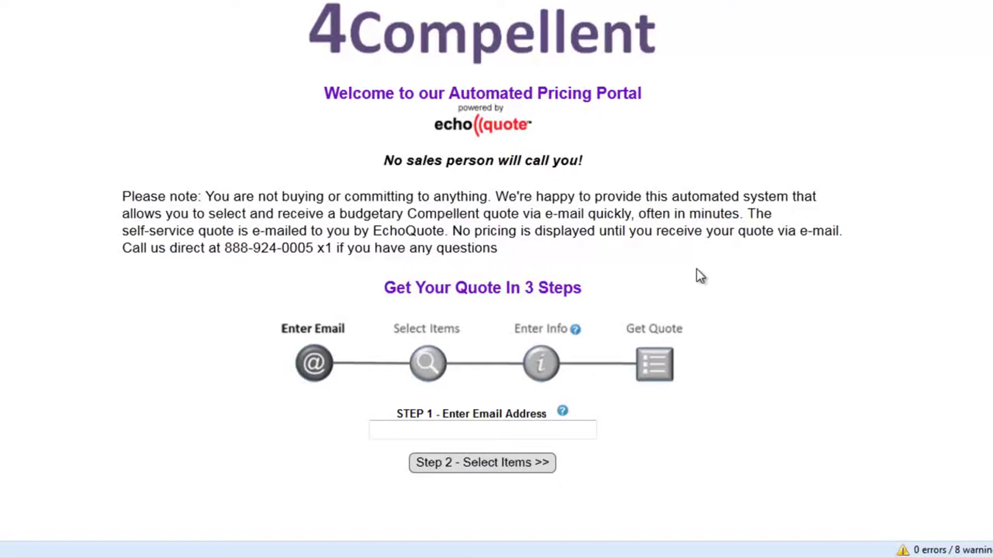
Read the portal's note that nothing is being bought, then focus the Step 1 email field
{"action": "left_click_drag", "start_coordinate": [207, 197], "coordinate": [480, 199]}
{"action": "left_click", "coordinate": [412, 226]}
{"action": "mouse_move", "coordinate": [443, 339]}
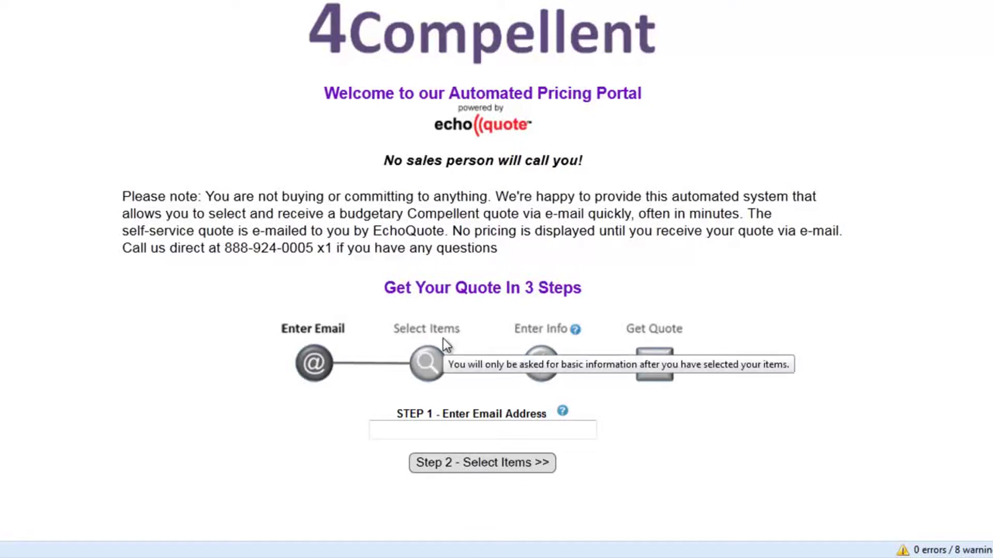
{"action": "left_click", "coordinate": [477, 431]}
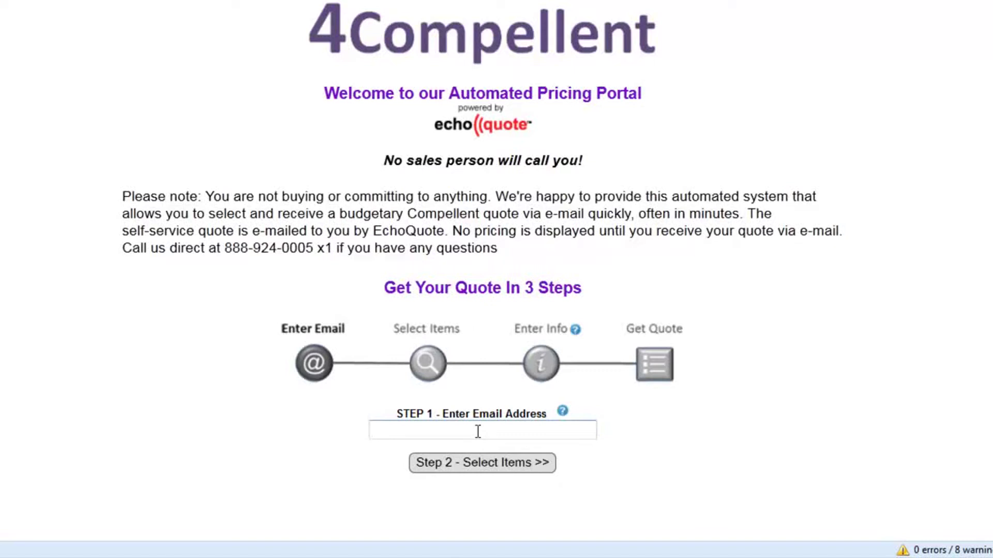
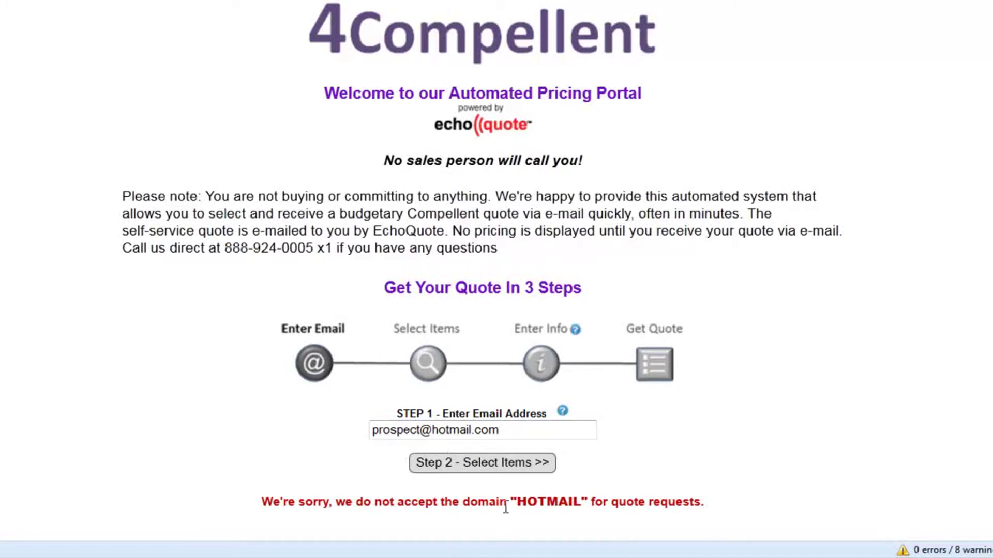
Replace the refused Hotmail address with the suggested company e-mail and continue to Step 2 - Select Items
{"action": "triple_click", "coordinate": [505, 433]}
{"action": "key", "text": "BackSpace"}
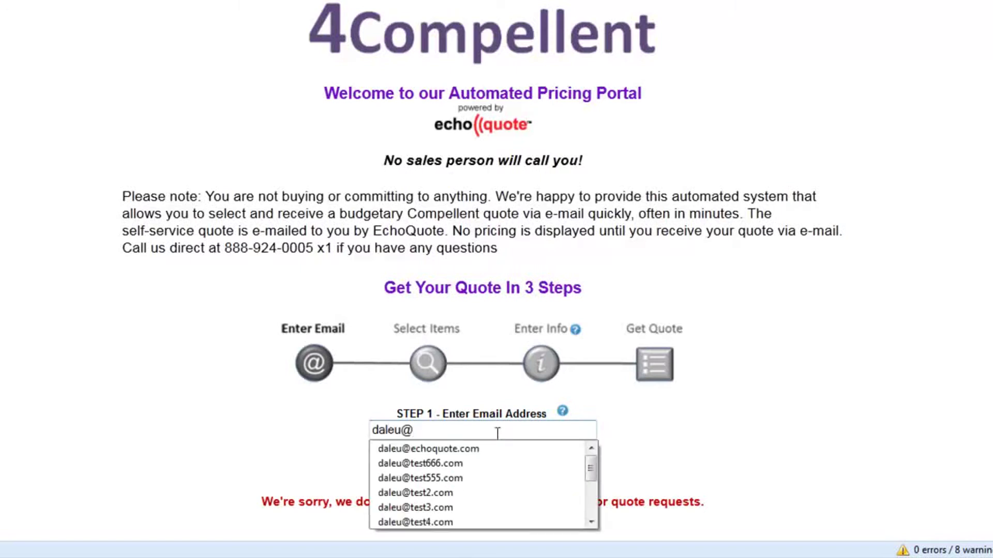
{"action": "left_click", "coordinate": [488, 448]}
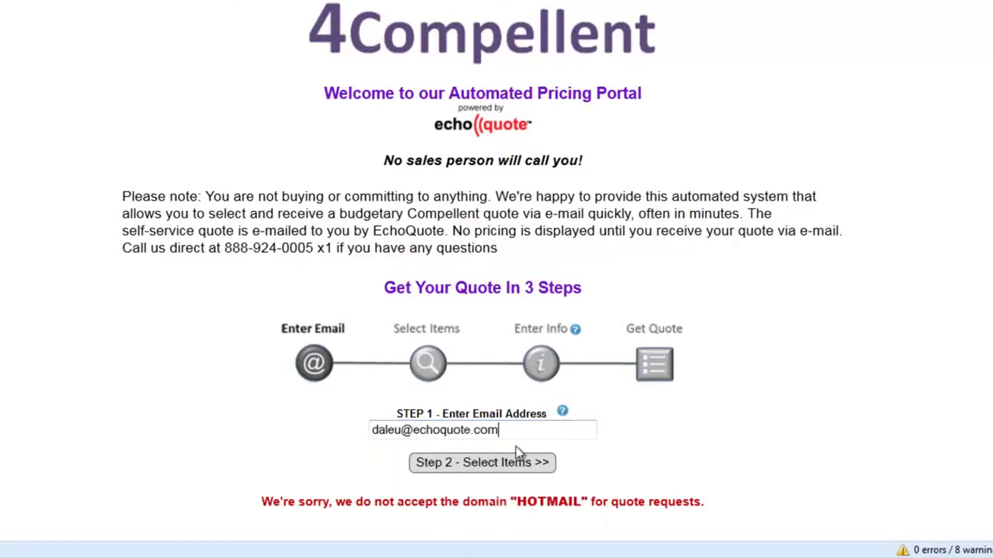
{"action": "left_click", "coordinate": [543, 464]}
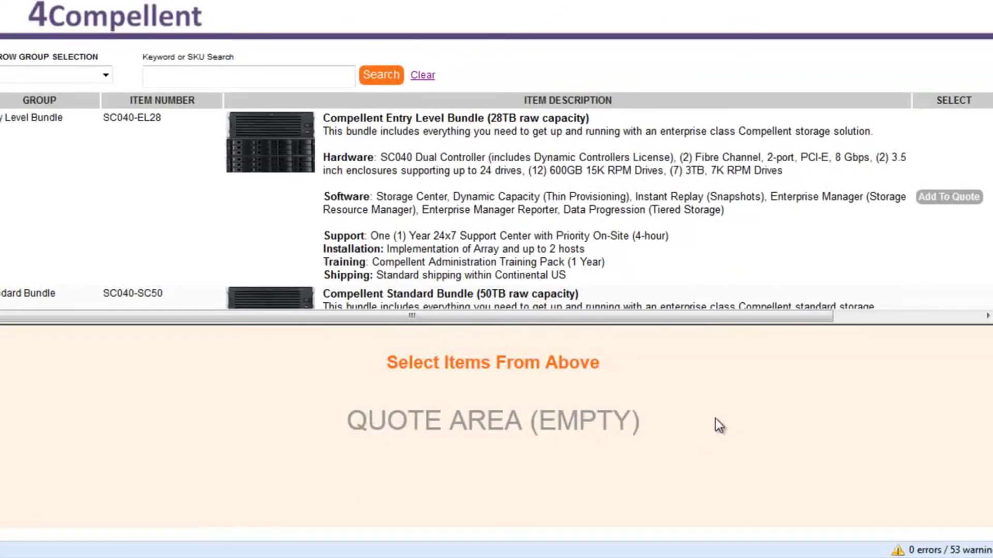
Enlarge the product table by dragging the pane splitter down
{"action": "left_click_drag", "start_coordinate": [697, 323], "coordinate": [700, 347]}
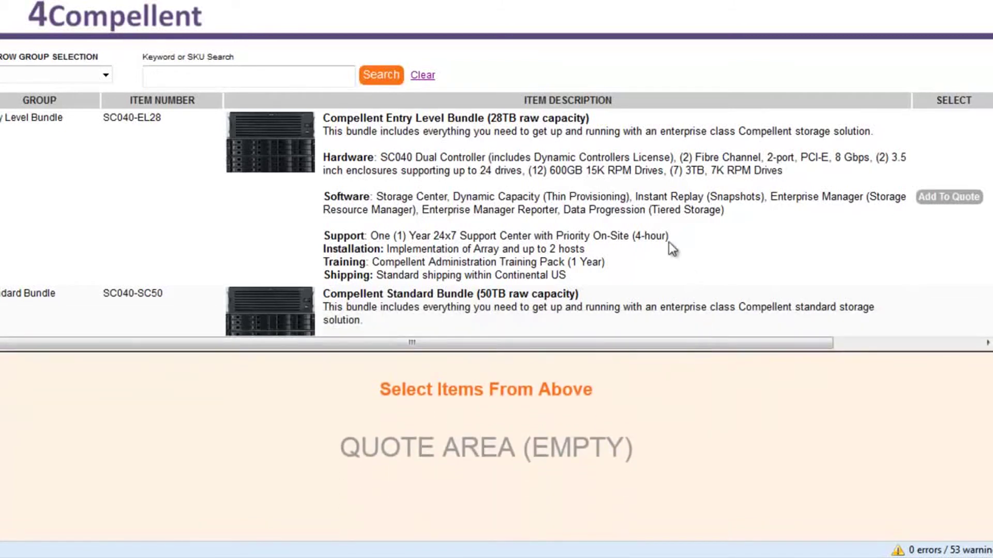
{"action": "scroll", "coordinate": [988, 86], "scroll_direction": "down", "scroll_amount": 6}
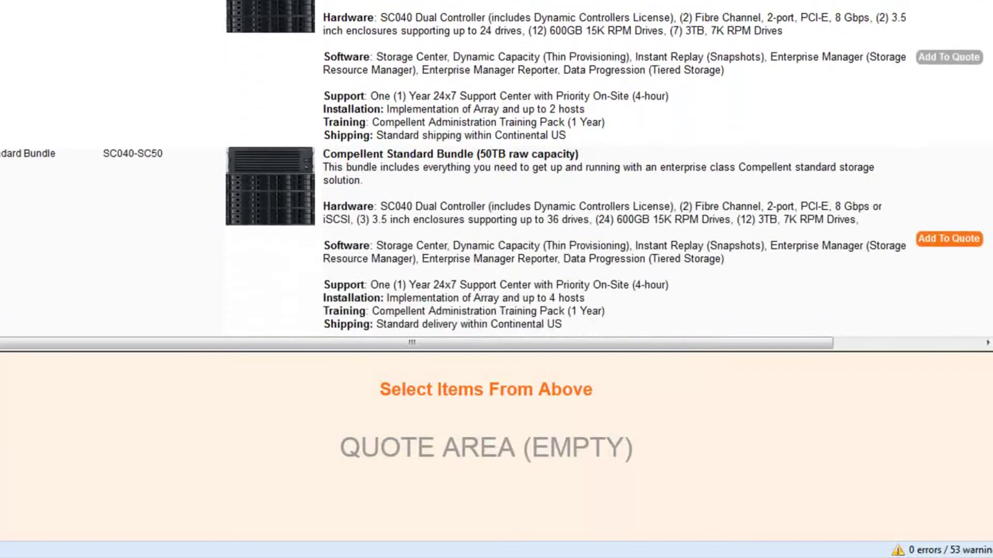
{"action": "scroll", "coordinate": [496, 169], "scroll_direction": "up", "scroll_amount": 6}
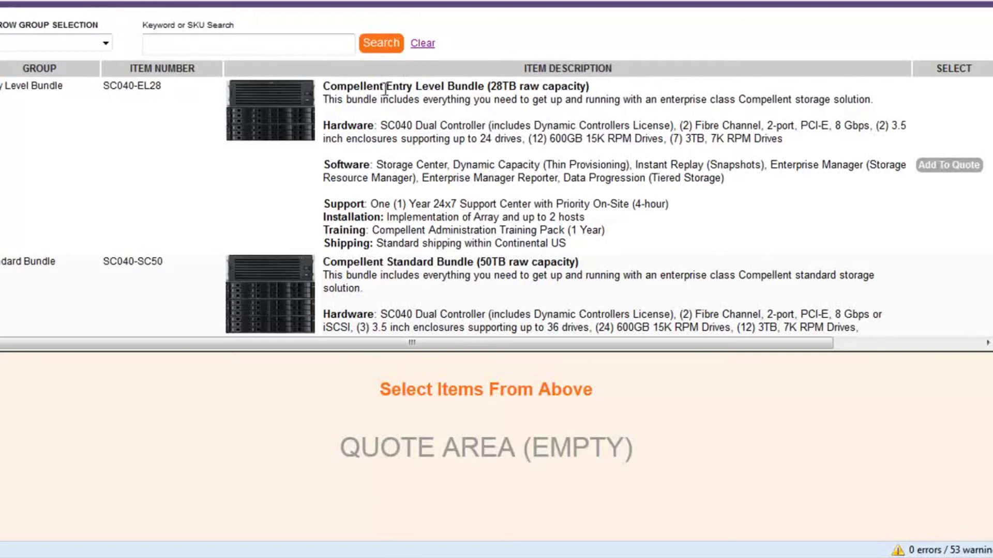
Compare the Entry Level (28TB) and Standard Bundle titles, then scroll further down the list
{"action": "left_click_drag", "start_coordinate": [384, 88], "coordinate": [591, 88]}
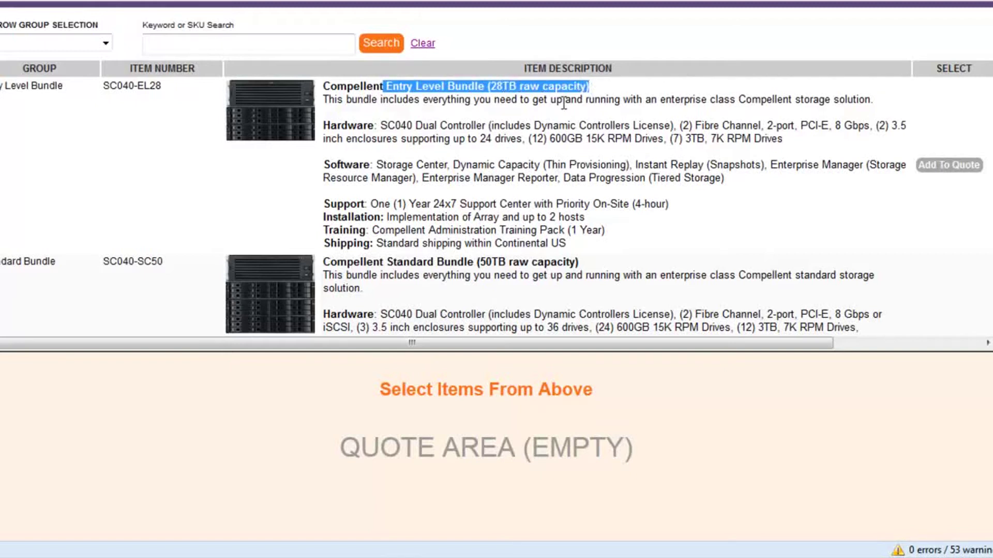
{"action": "left_click", "coordinate": [551, 117]}
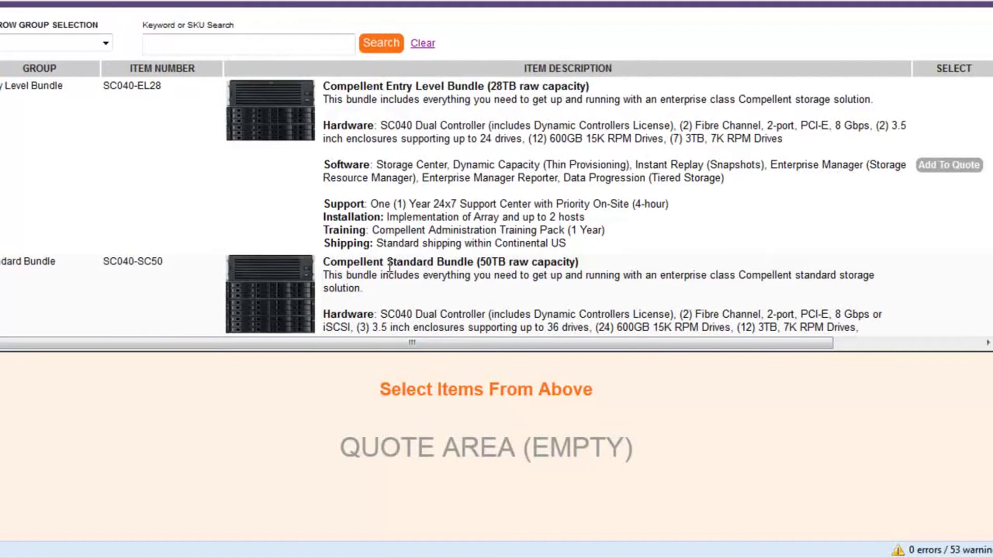
{"action": "left_click_drag", "start_coordinate": [385, 263], "coordinate": [516, 262]}
{"action": "left_click", "coordinate": [663, 245]}
{"action": "scroll", "coordinate": [948, 257], "scroll_direction": "down", "scroll_amount": 2}
{"action": "scroll", "coordinate": [949, 257], "scroll_direction": "down", "scroll_amount": 1}
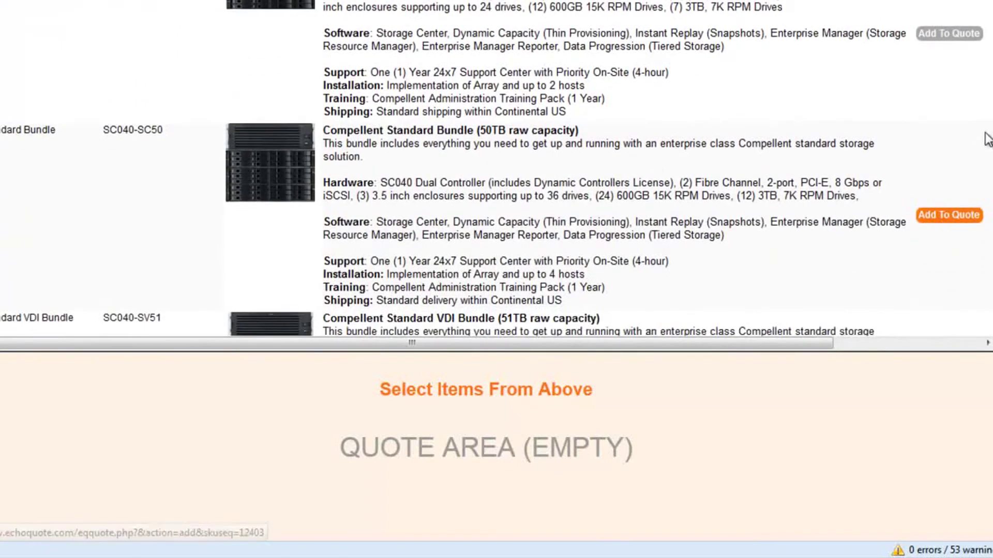
Add the Standard Bundle (50TB) and 5.4TB Extra Enclosure, save the contact details, and request the quote
{"action": "left_click", "coordinate": [934, 215]}
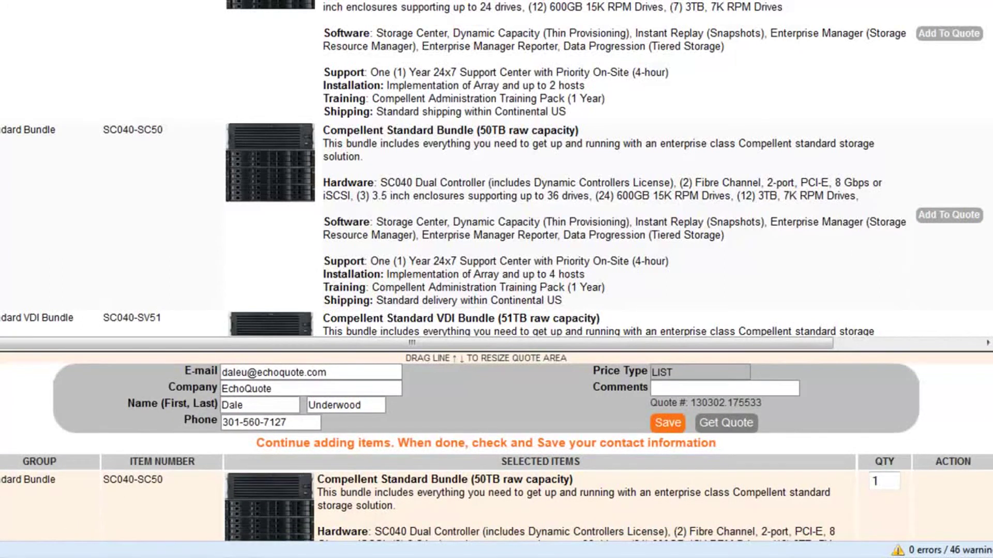
{"action": "scroll", "coordinate": [497, 447], "scroll_direction": "down", "scroll_amount": 2}
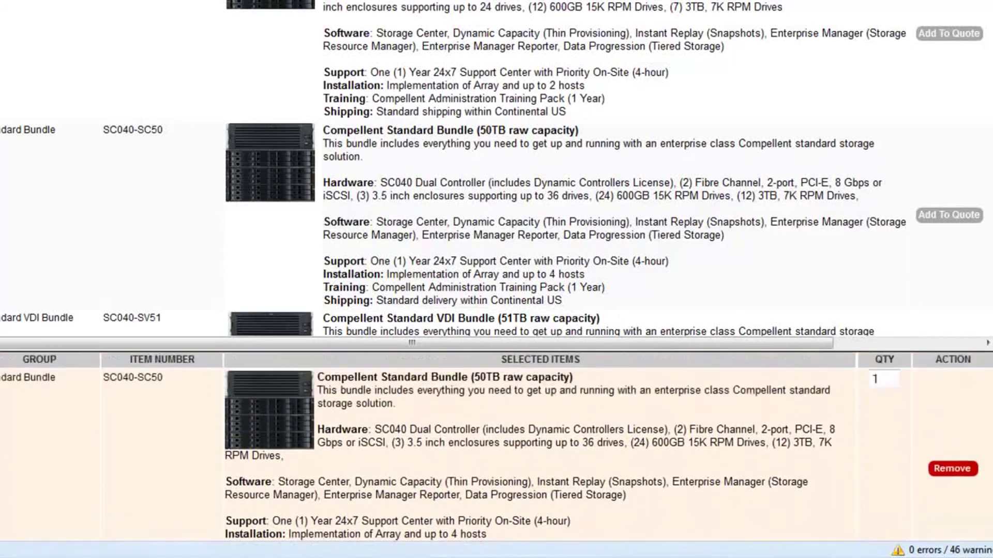
{"action": "scroll", "coordinate": [957, 406], "scroll_direction": "up", "scroll_amount": 2}
{"action": "scroll", "coordinate": [957, 406], "scroll_direction": "down", "scroll_amount": 2}
{"action": "scroll", "coordinate": [957, 407], "scroll_direction": "up", "scroll_amount": 3}
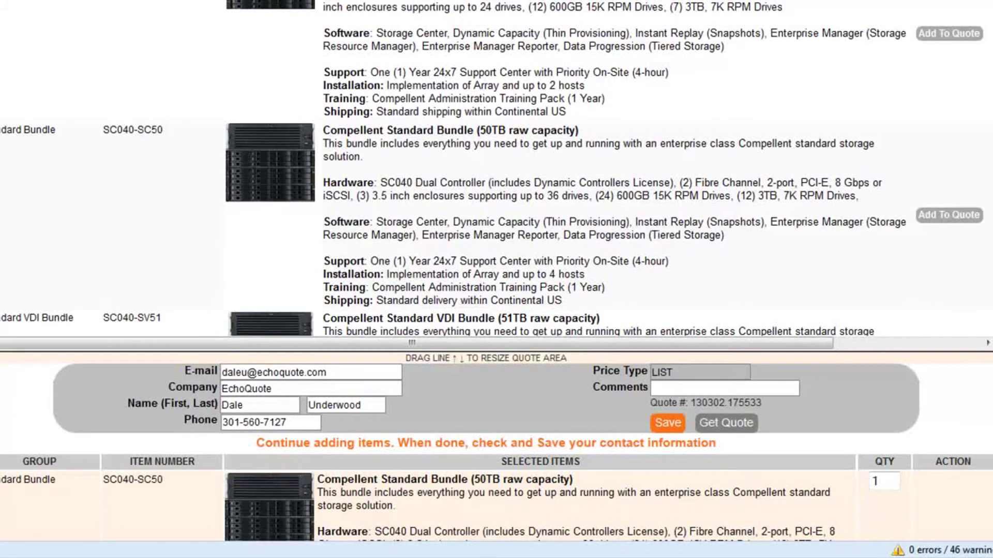
{"action": "scroll", "coordinate": [957, 153], "scroll_direction": "down", "scroll_amount": 4}
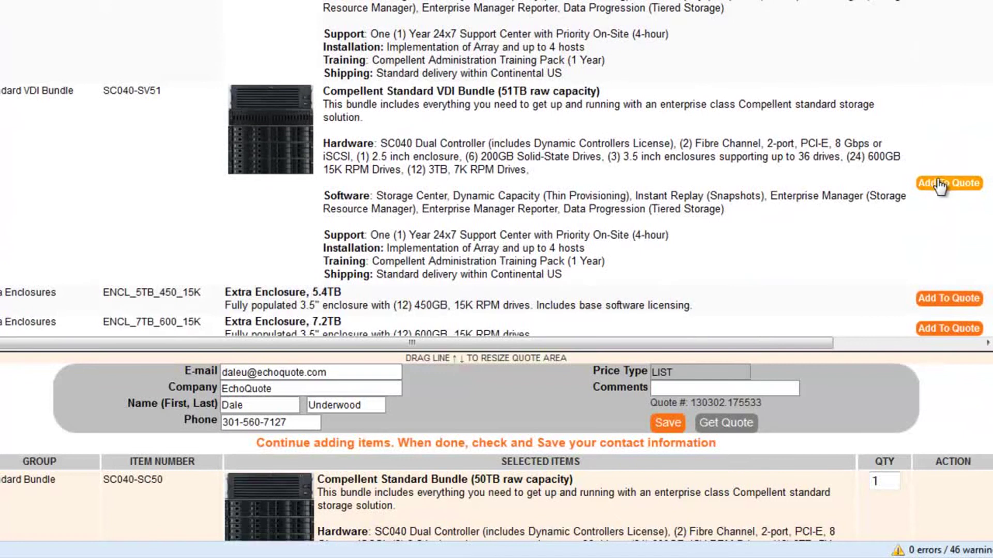
{"action": "left_click", "coordinate": [927, 299]}
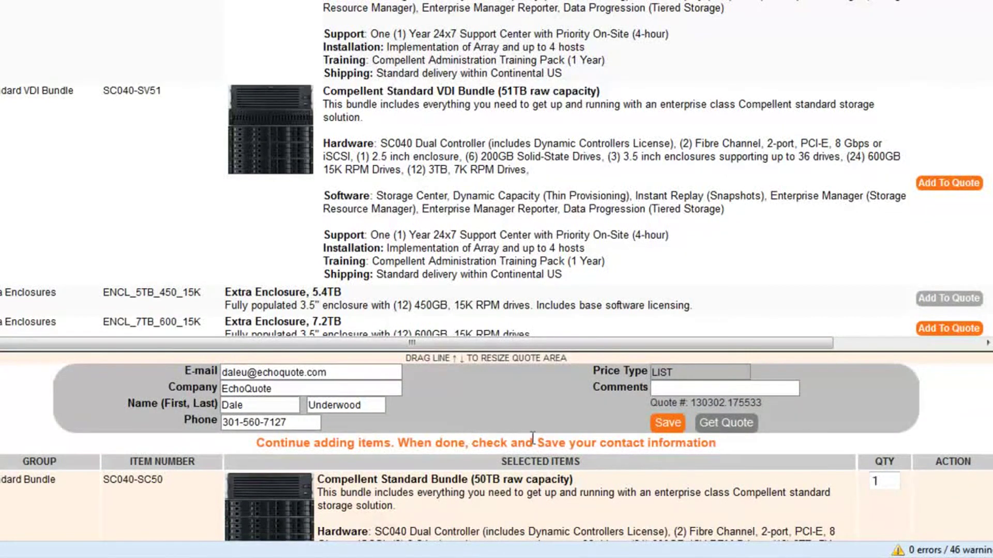
{"action": "left_click", "coordinate": [663, 425]}
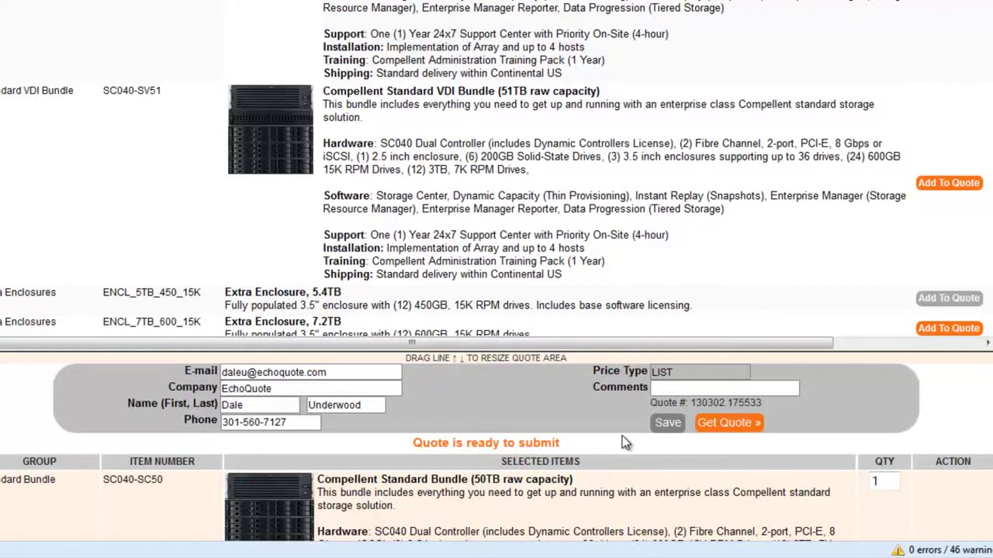
{"action": "left_click", "coordinate": [729, 424]}
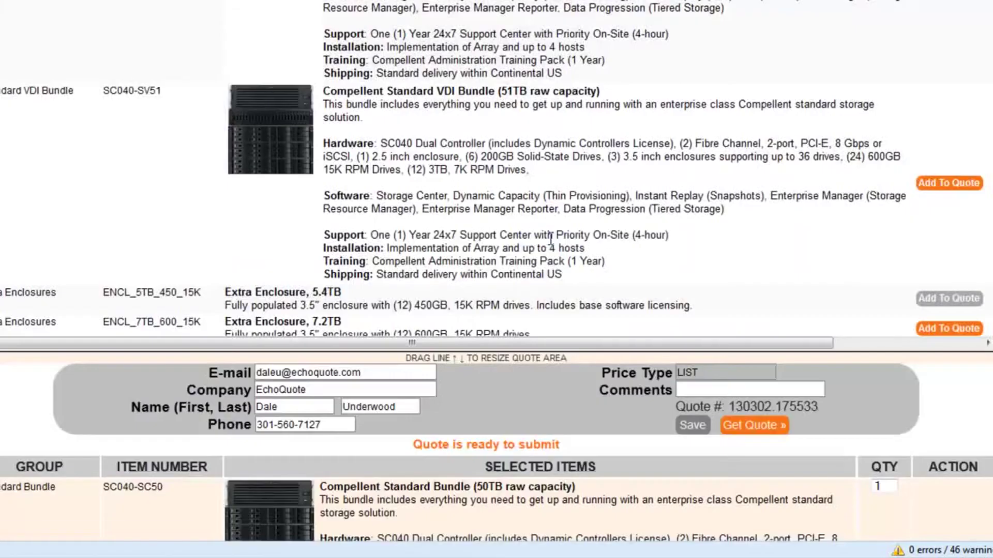
Dismiss the e-mail delivery notice, review the quote details, and approve the $159,670.00 quote
{"action": "left_click", "coordinate": [549, 237]}
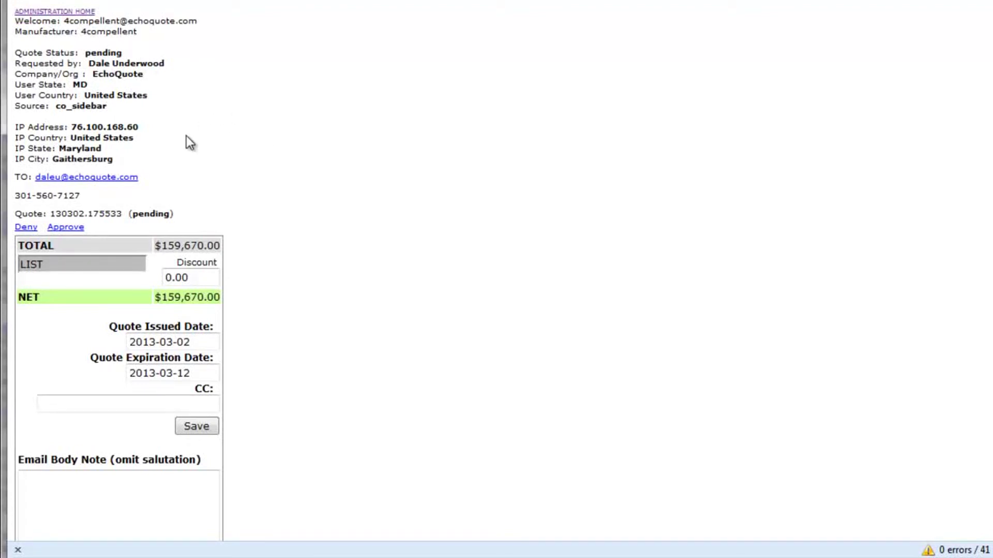
{"action": "scroll", "coordinate": [303, 222], "scroll_direction": "down", "scroll_amount": 5}
{"action": "scroll", "coordinate": [303, 221], "scroll_direction": "down", "scroll_amount": 5}
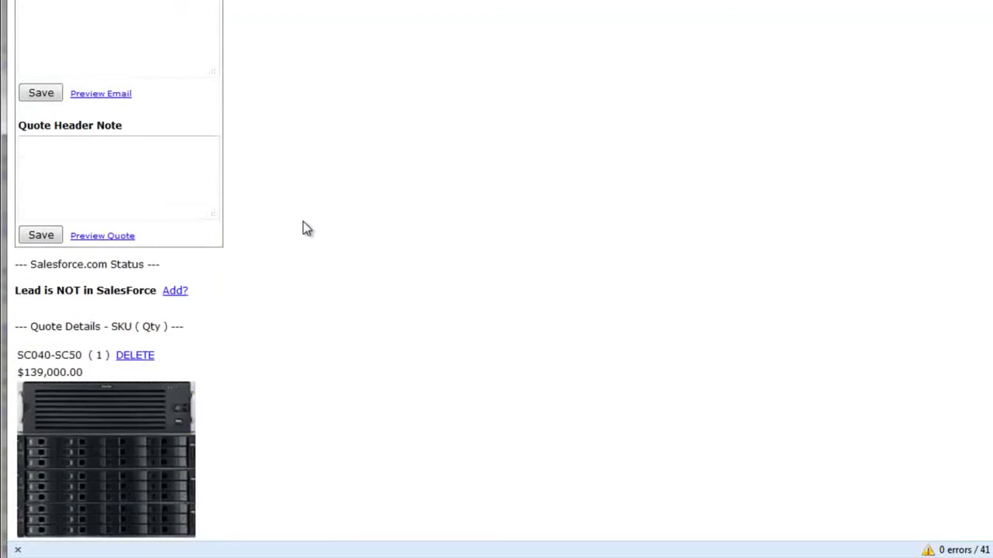
{"action": "scroll", "coordinate": [303, 221], "scroll_direction": "up", "scroll_amount": 7}
{"action": "scroll", "coordinate": [306, 228], "scroll_direction": "up", "scroll_amount": 4}
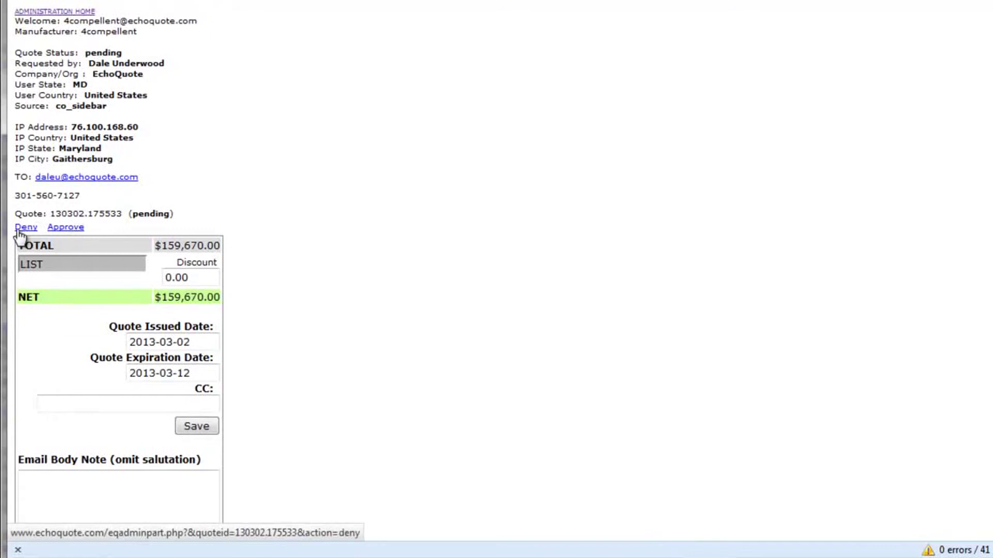
{"action": "left_click", "coordinate": [71, 228]}
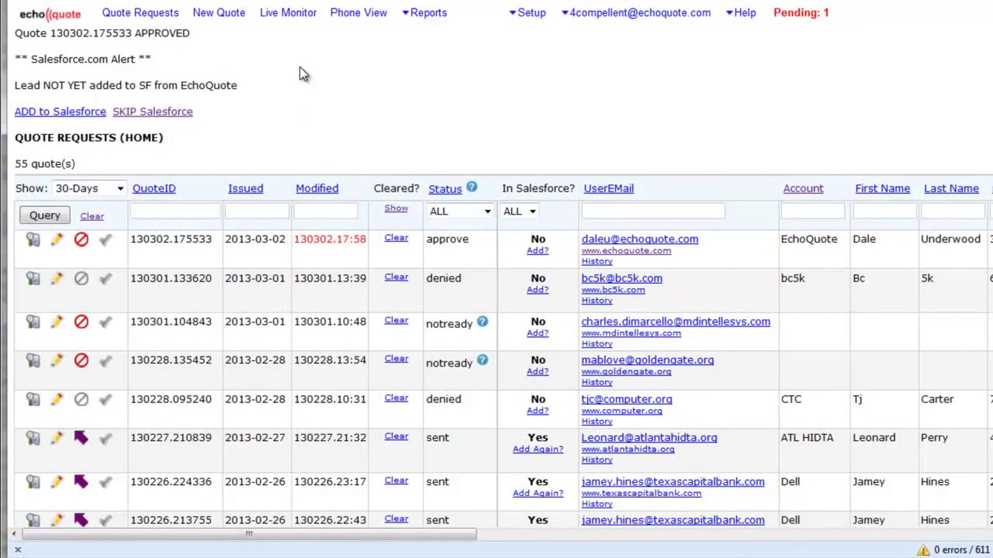
Open the Statistics report and scroll to the Monthly Averages and Top Sources figures
{"action": "left_click", "coordinate": [421, 13]}
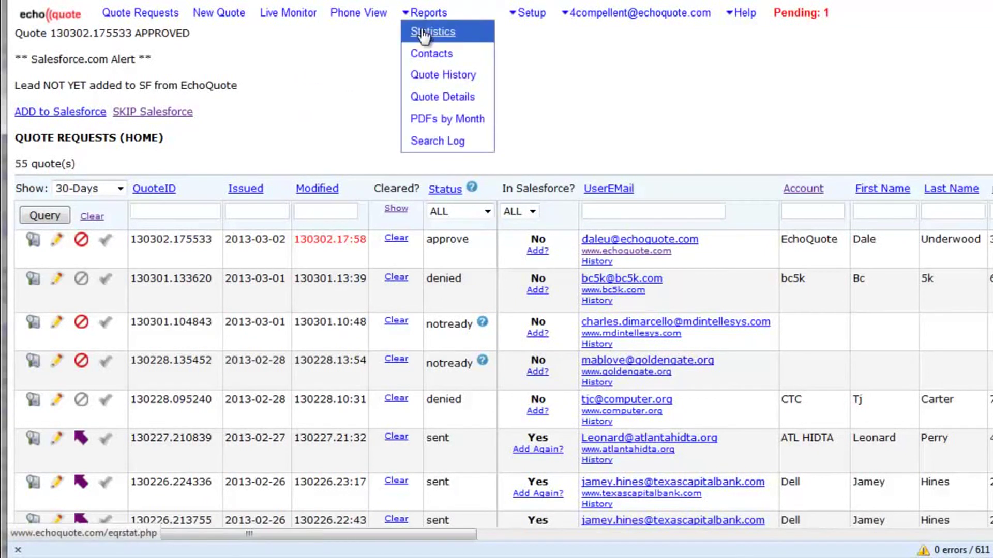
{"action": "left_click", "coordinate": [423, 34]}
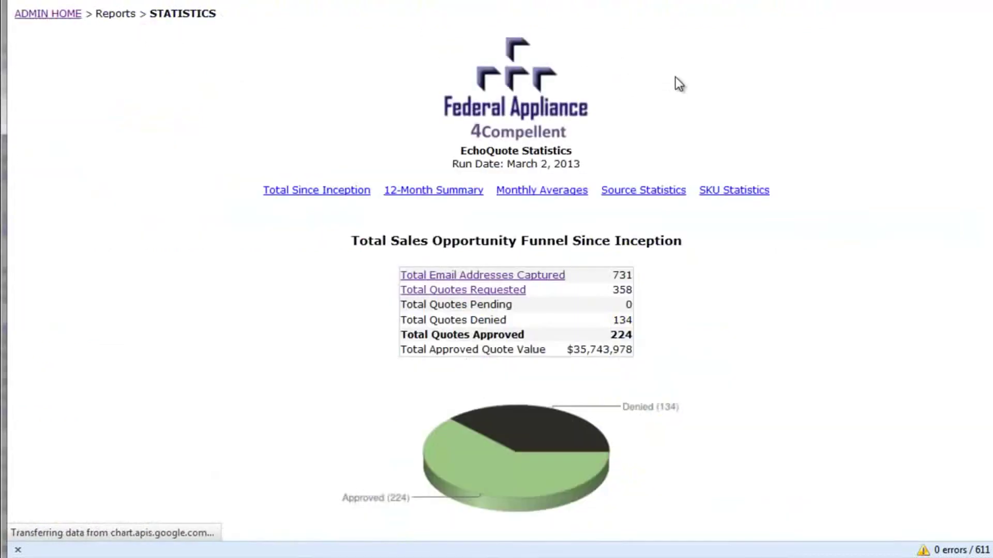
{"action": "scroll", "coordinate": [675, 83], "scroll_direction": "down", "scroll_amount": 15}
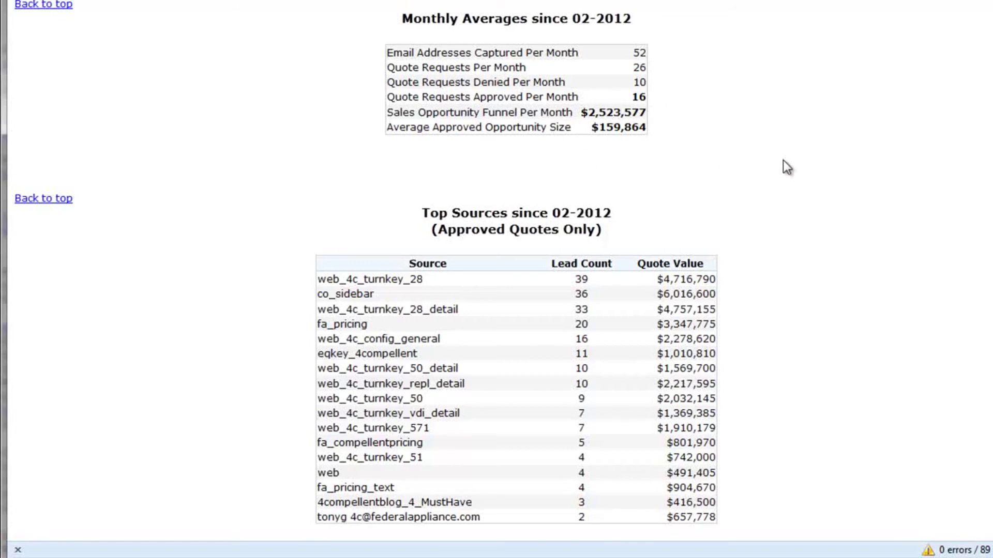
Scroll to the Top Twenty Sources chart and briefly select the top source, web_4c_turnkey_28
{"action": "scroll", "coordinate": [782, 160], "scroll_direction": "down", "scroll_amount": 2}
{"action": "scroll", "coordinate": [783, 160], "scroll_direction": "down", "scroll_amount": 2}
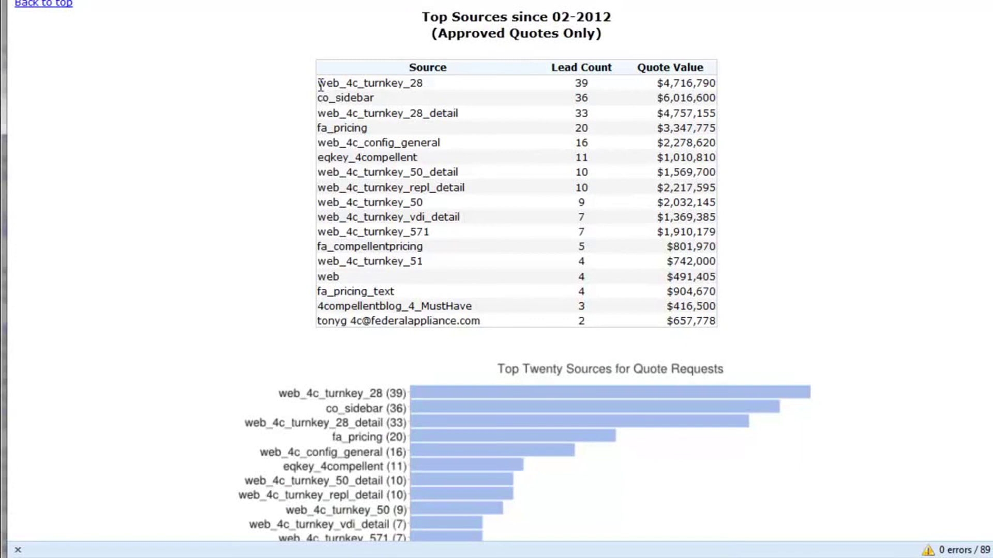
{"action": "left_click_drag", "start_coordinate": [318, 84], "coordinate": [409, 83]}
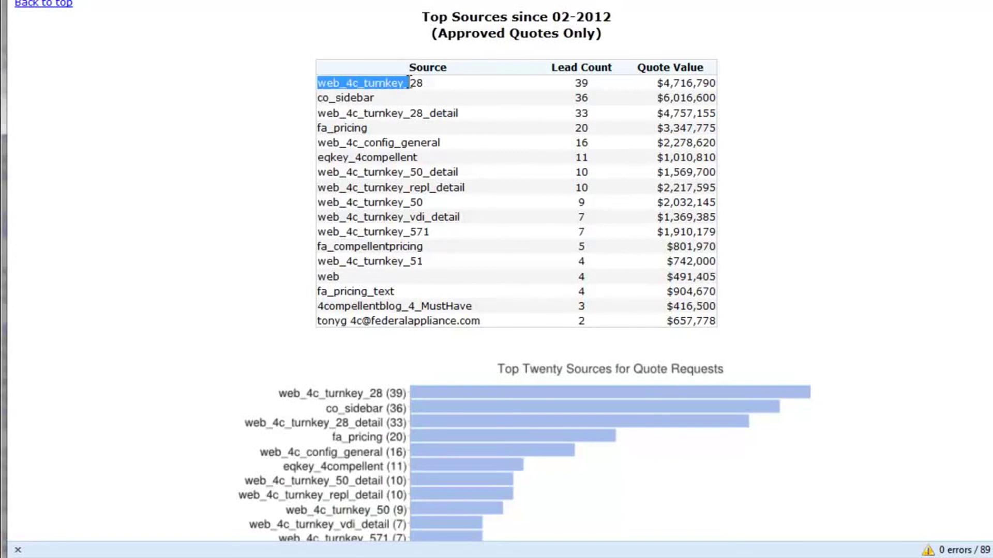
{"action": "left_click", "coordinate": [436, 81]}
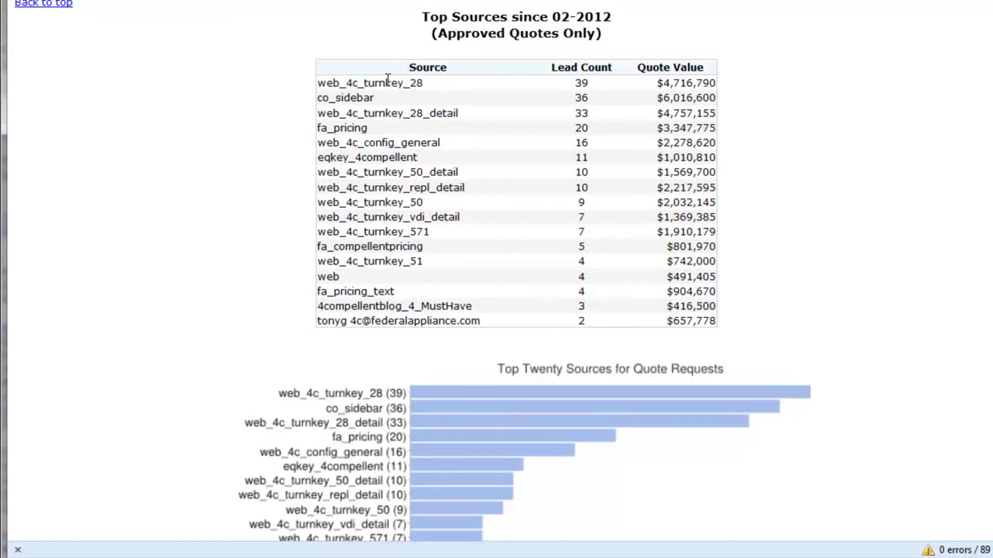